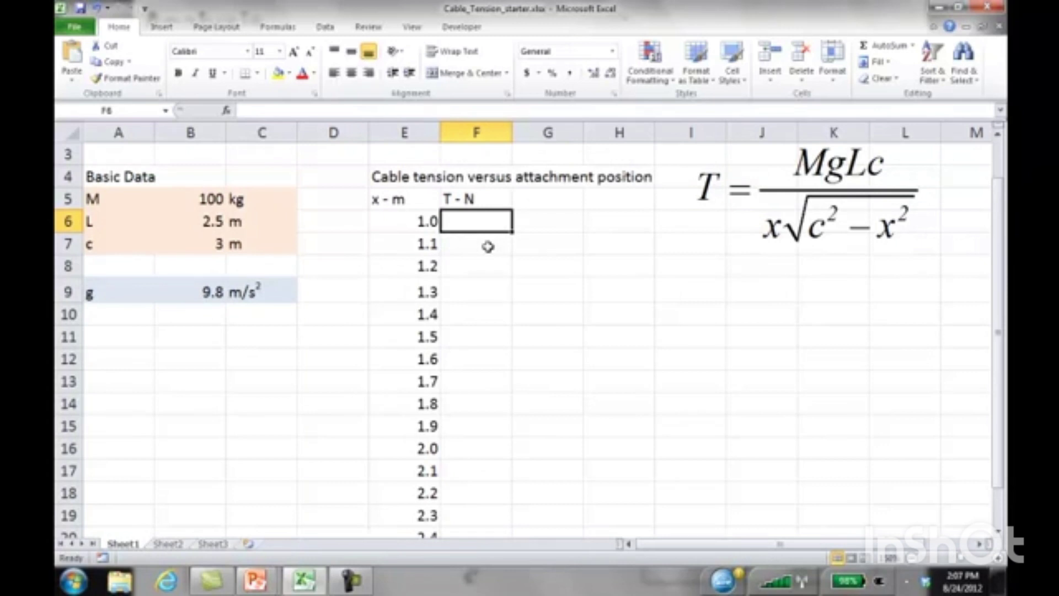
# Begin the tension formula in F6 with the numerator MgLc as =B5*B9*B6*B7
pyautogui.write('=')
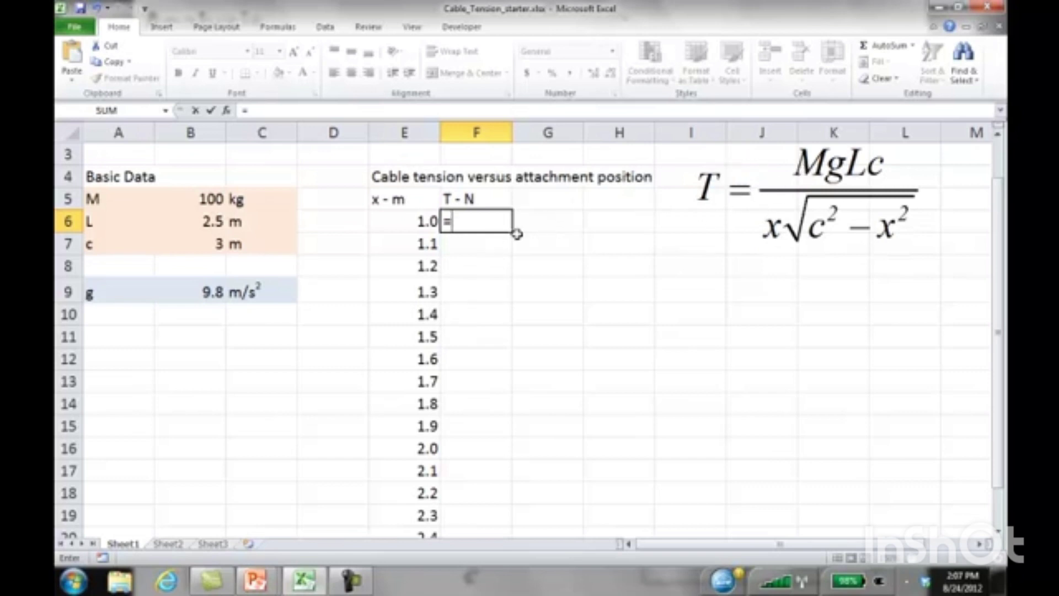
pyautogui.click(200, 199)
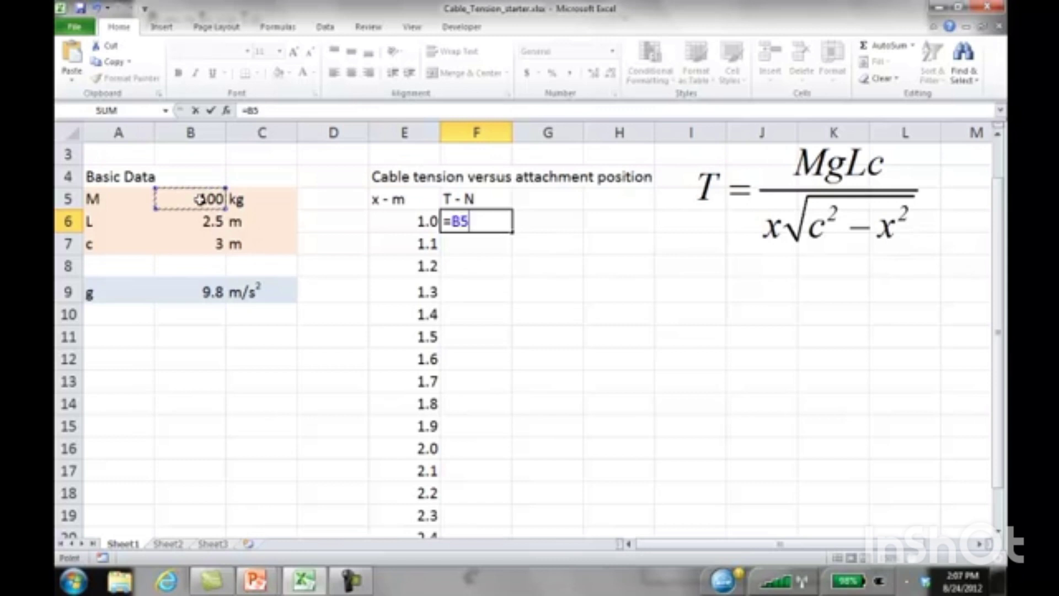
pyautogui.write('*')
pyautogui.click(196, 288)
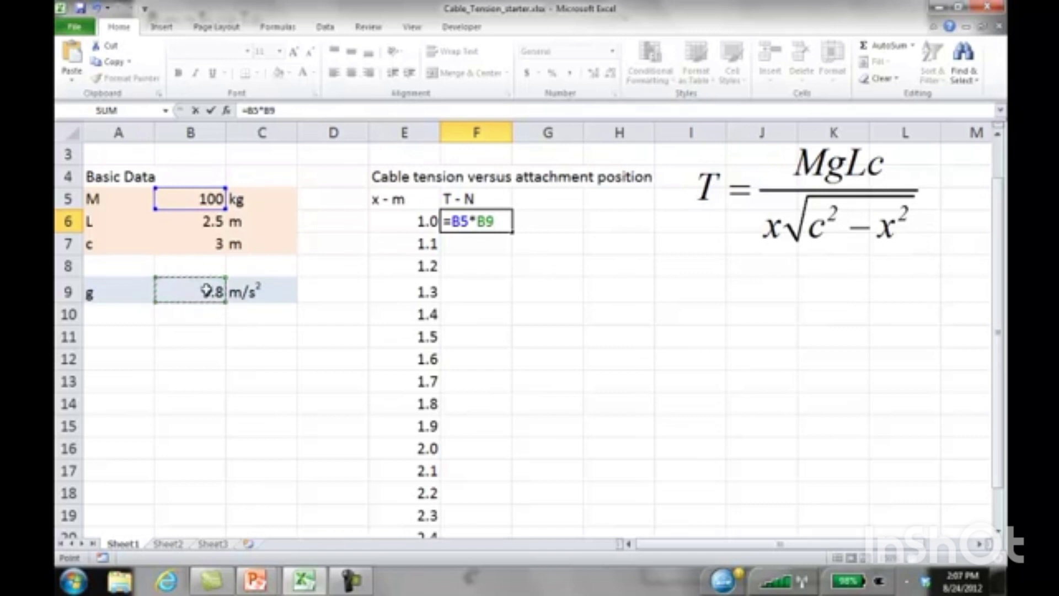
pyautogui.write('*')
pyautogui.click(193, 222)
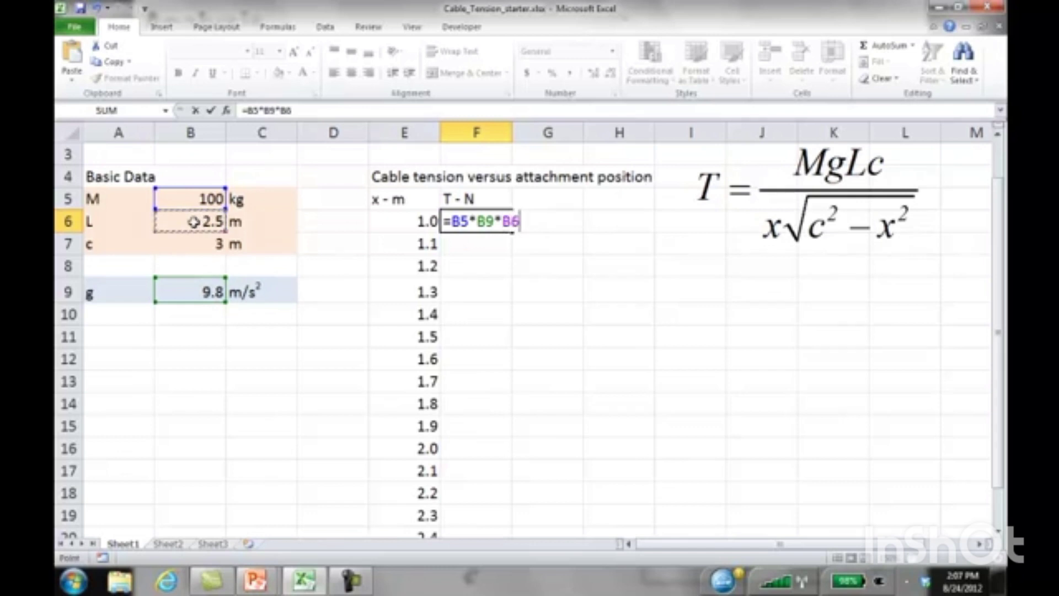
pyautogui.write('*')
pyautogui.click(195, 243)
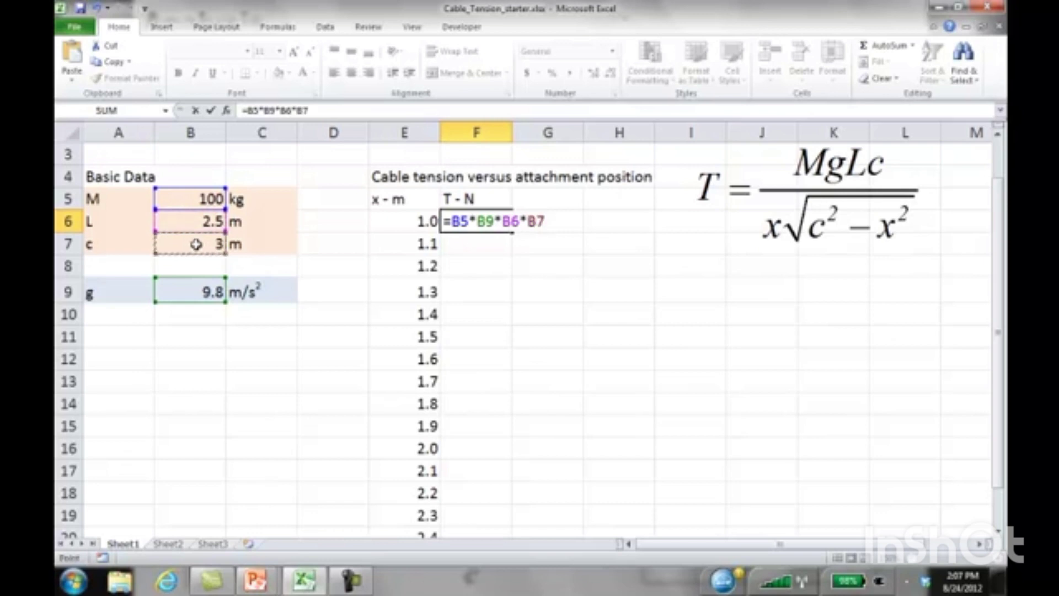
# Complete the F6 formula by dividing by the denominator (E6*SQRT(B7^2-E6^2))
pyautogui.write('/(')
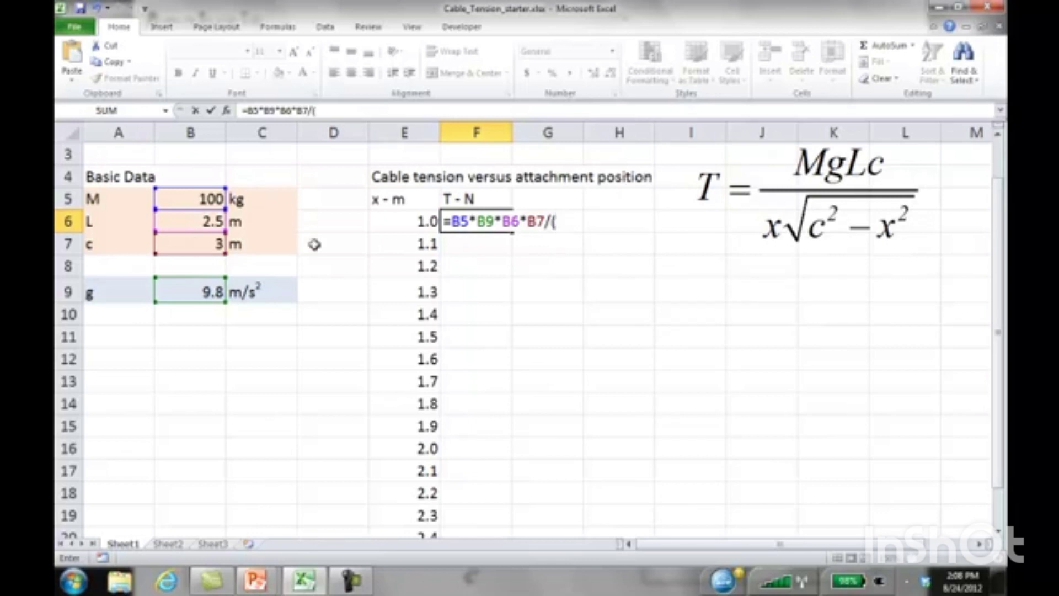
pyautogui.click(410, 221)
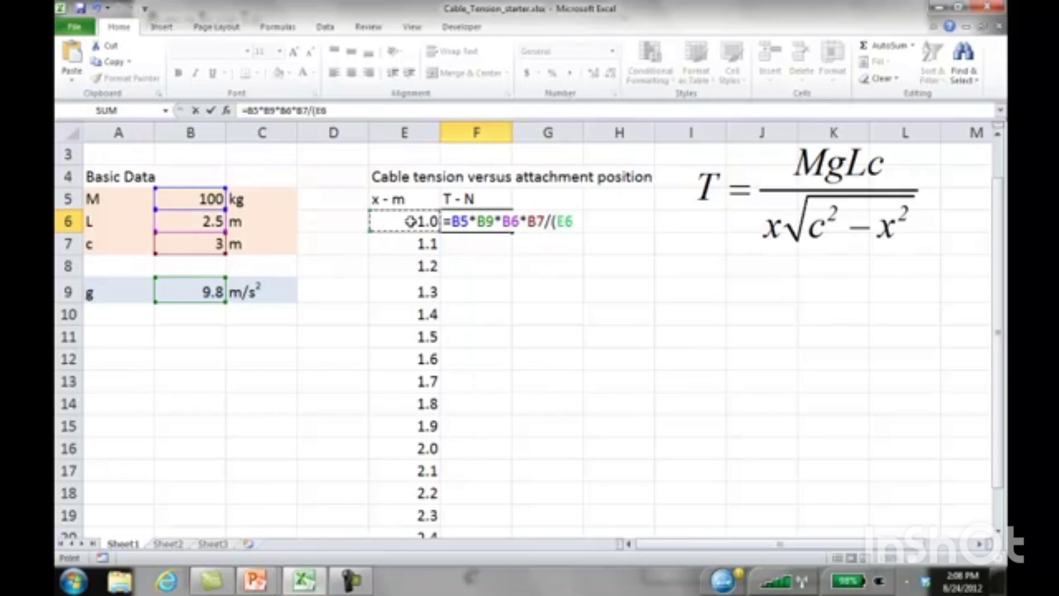
pyautogui.write('*sqrt')
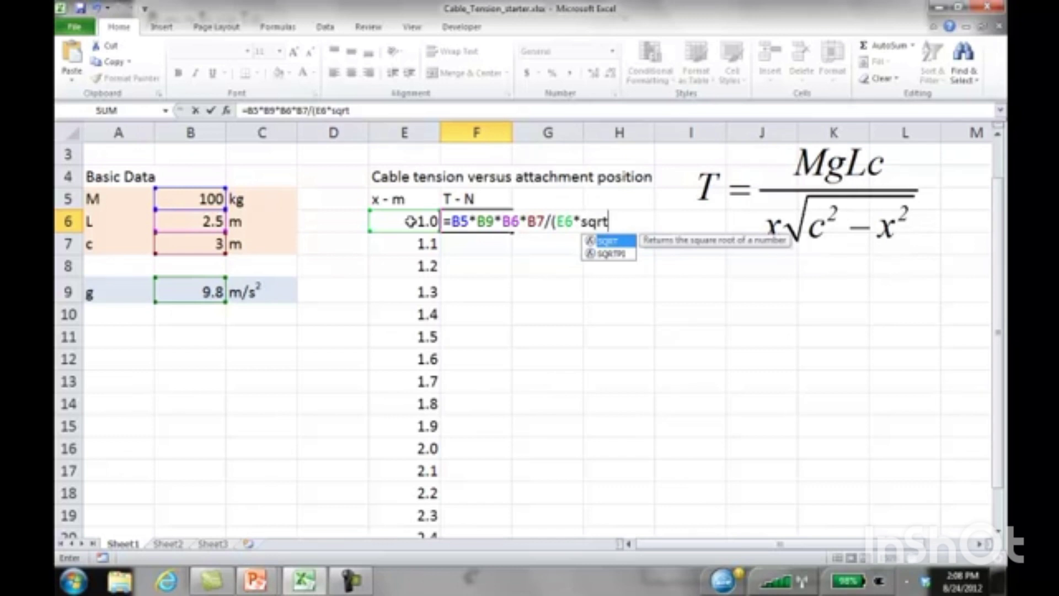
pyautogui.write('(')
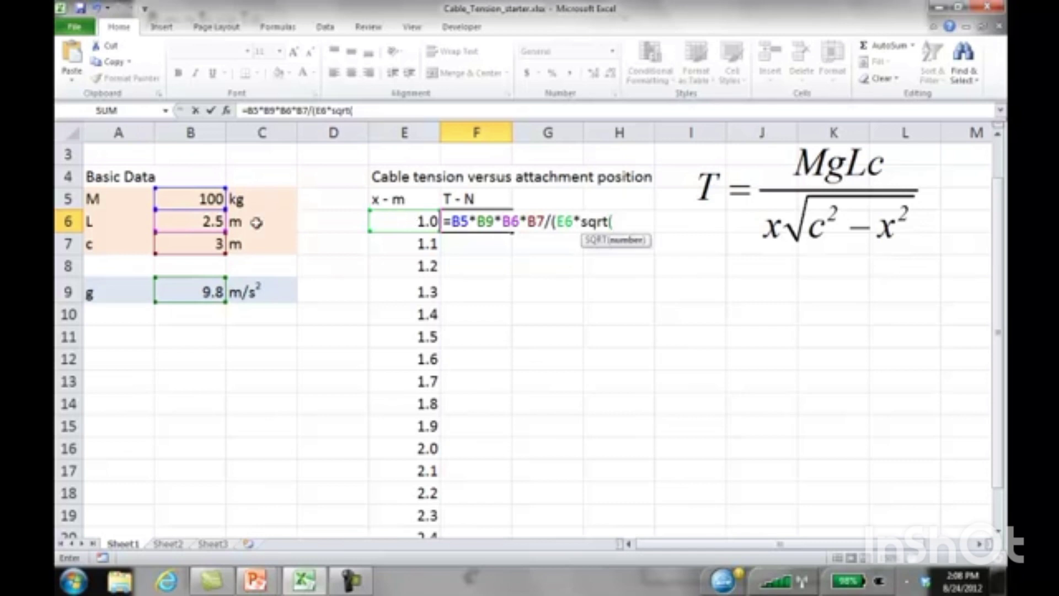
pyautogui.click(188, 245)
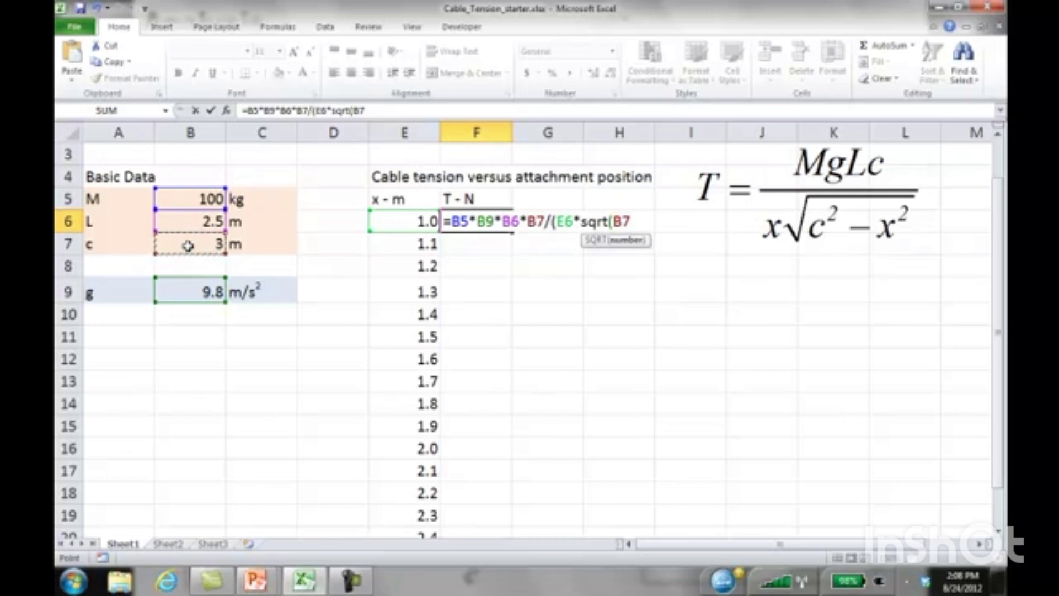
pyautogui.write('^2-')
pyautogui.click(396, 223)
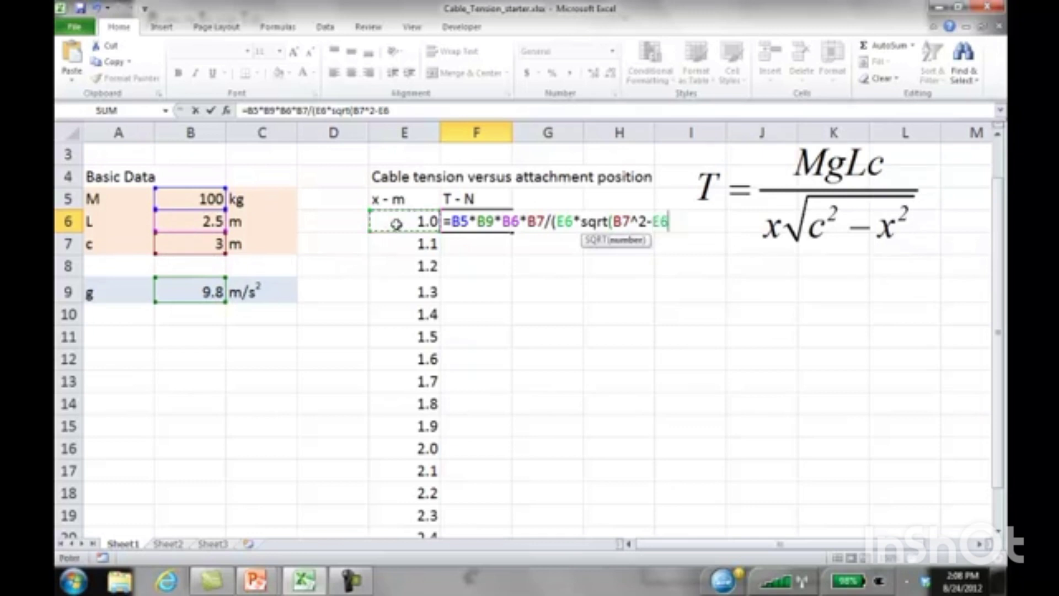
pyautogui.write('^2)')
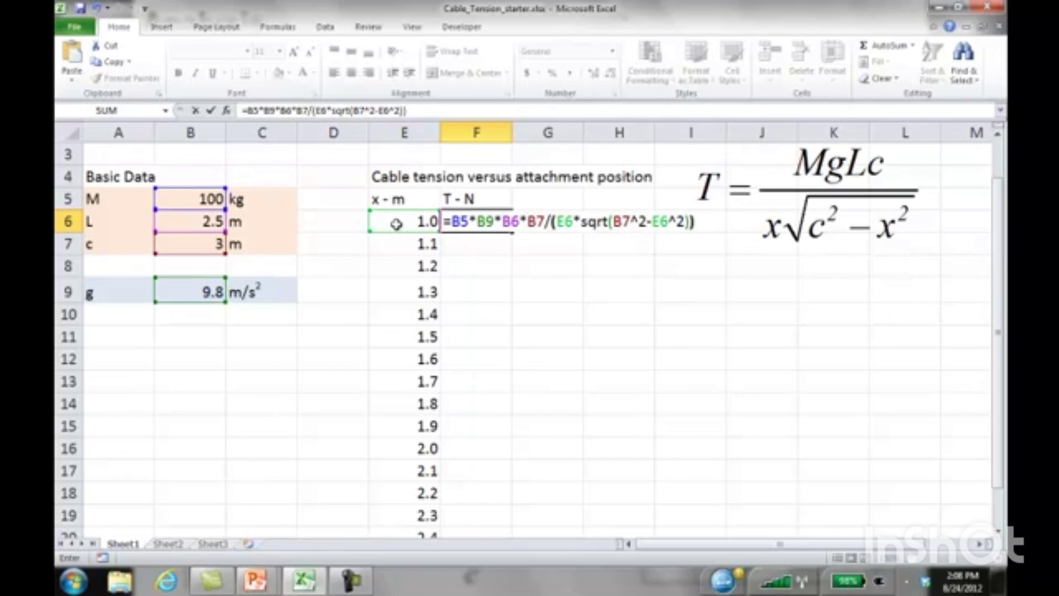
pyautogui.write(')')
pyautogui.press('Return')
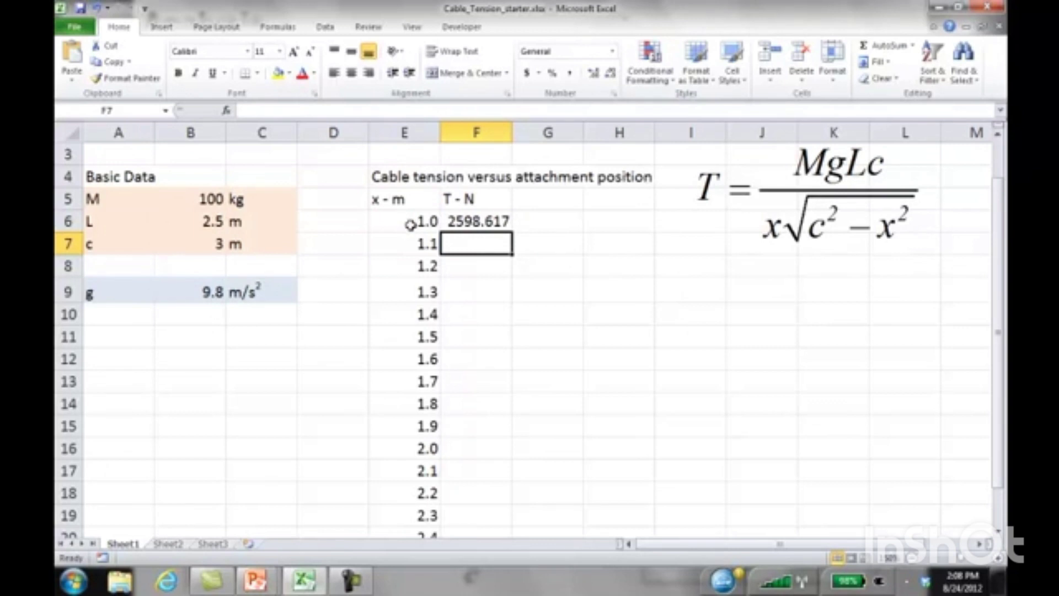
# Reduce the number format of the tension result in F6 to zero decimal places
pyautogui.click(462, 222)
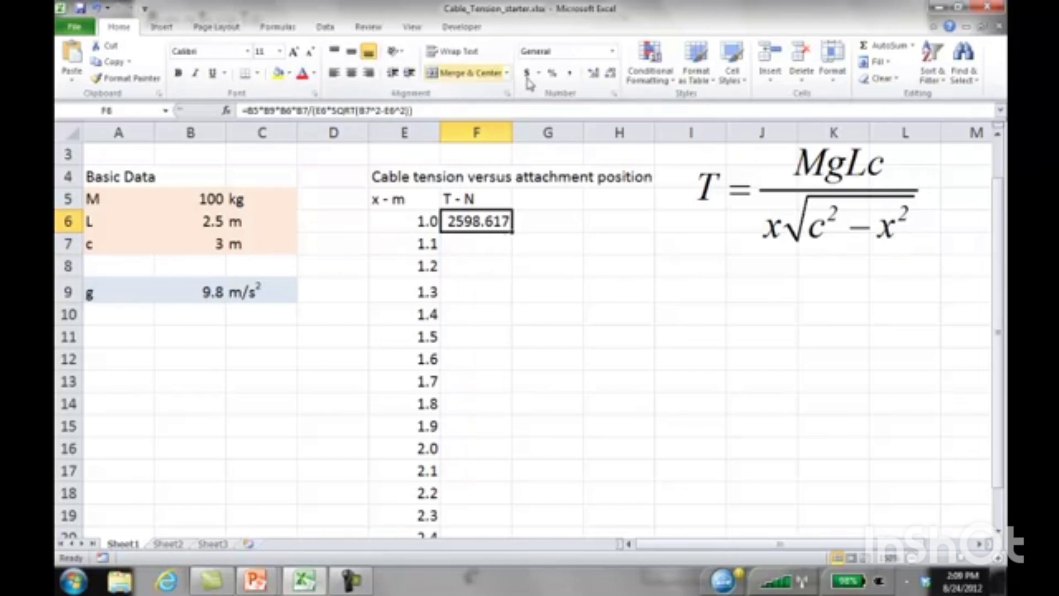
pyautogui.click(611, 75)
pyautogui.click(611, 75)
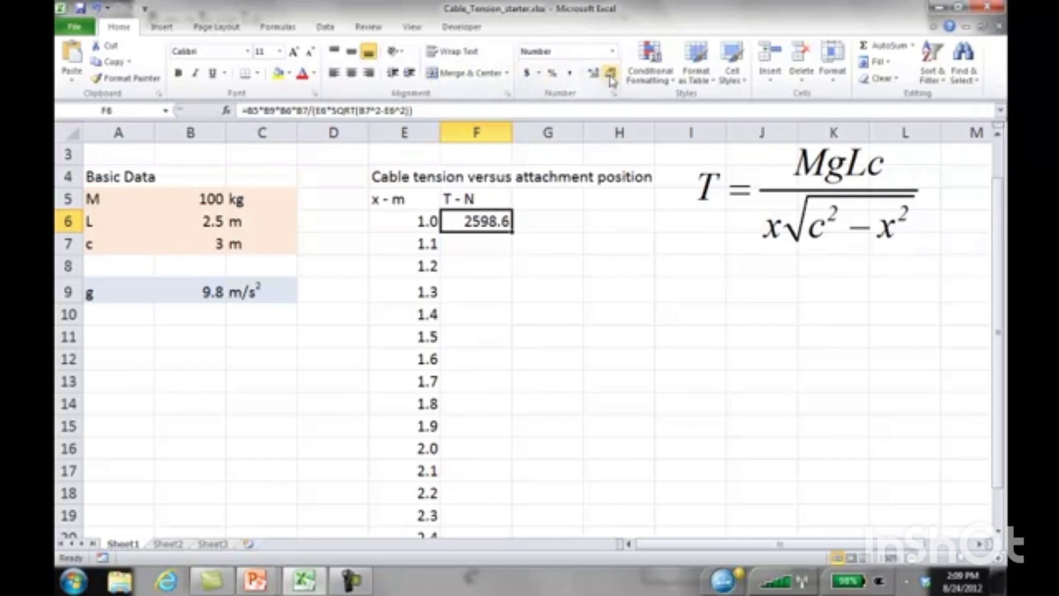
pyautogui.click(611, 75)
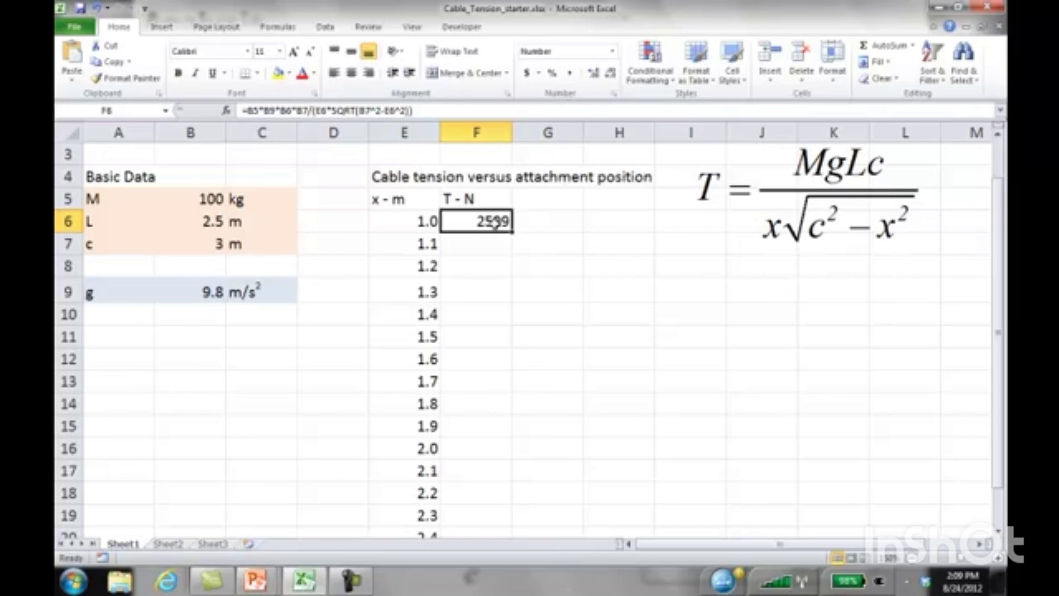
# Try copying the tension formula from F6 down to F8 and check which cells the F6 formula references
pyautogui.moveTo(513, 232); pyautogui.dragTo(512, 273)
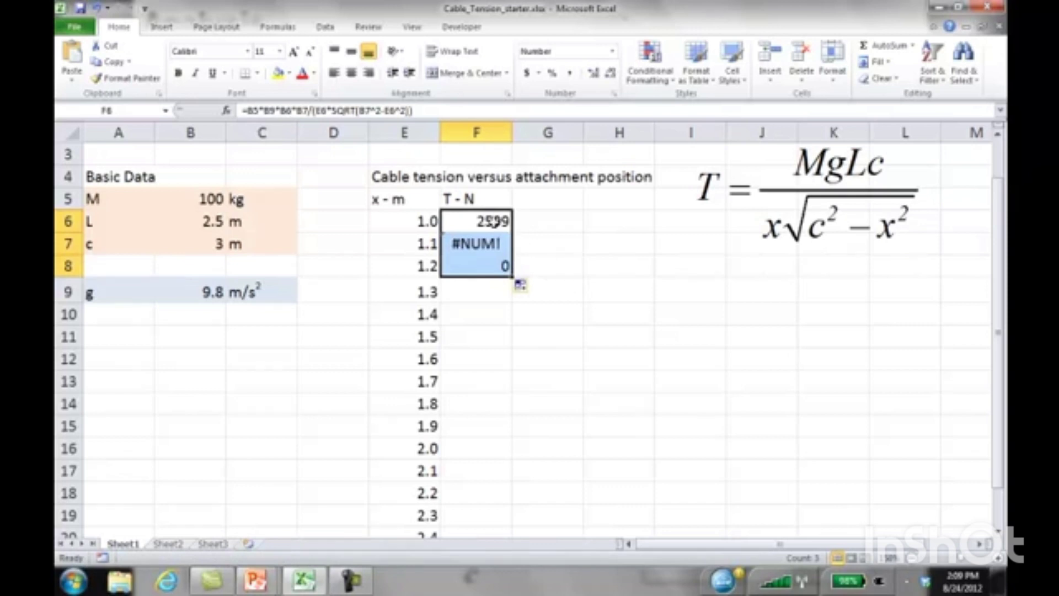
pyautogui.click(494, 220)
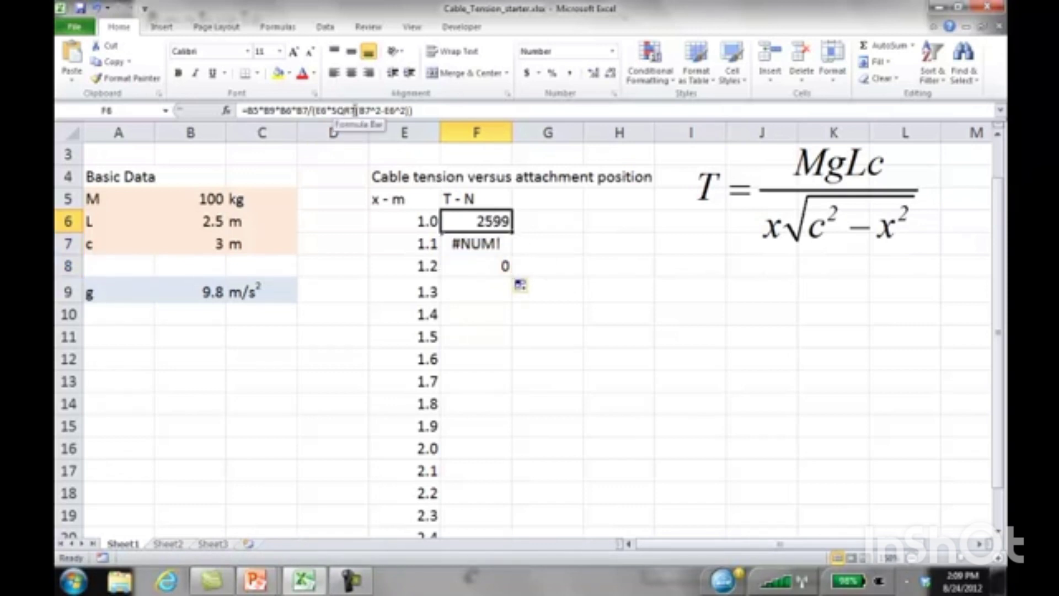
pyautogui.click(308, 110)
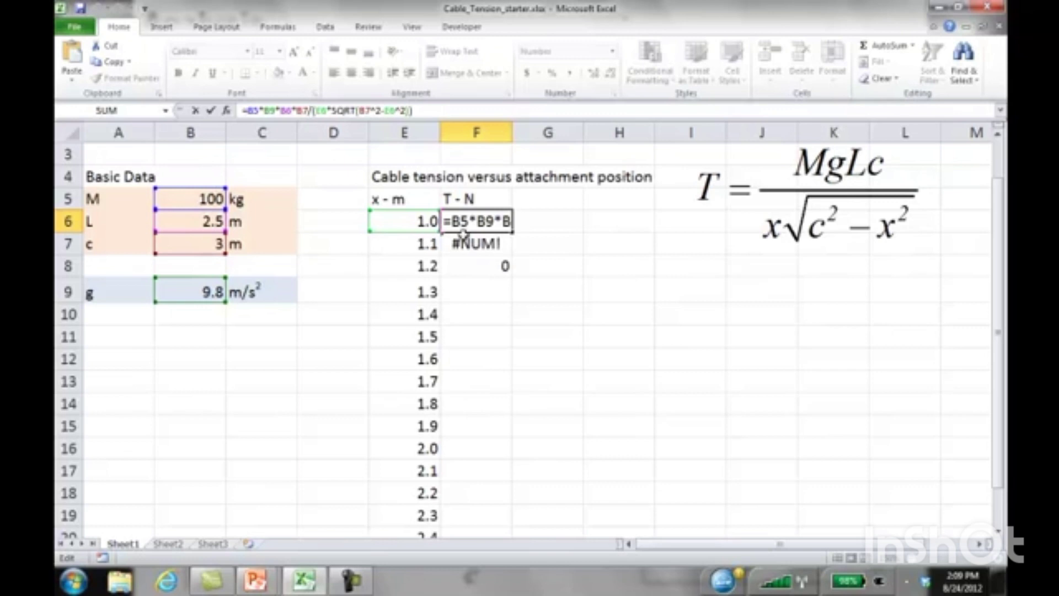
pyautogui.press('Return')
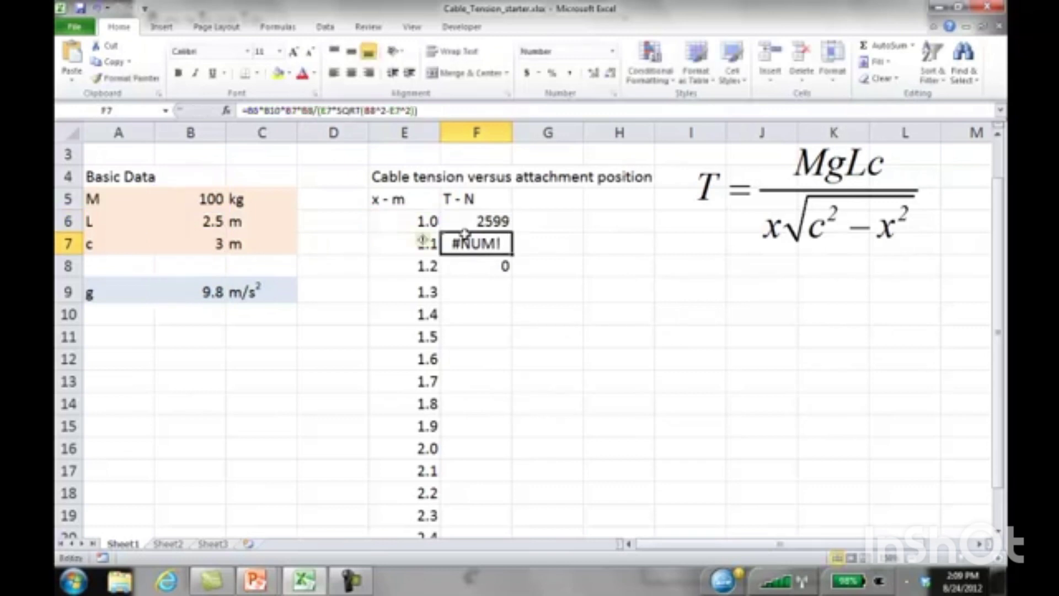
# Inspect the cell references of the copied formula in F7, and clear F7:F8
pyautogui.click(345, 110)
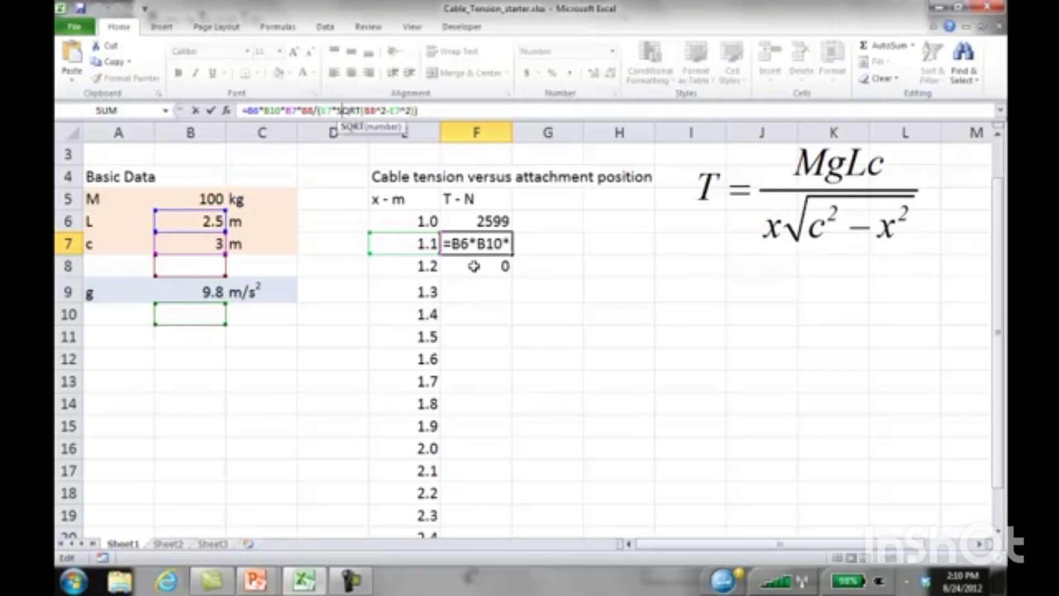
pyautogui.press('Return')
pyautogui.moveTo(499, 243); pyautogui.dragTo(499, 266)
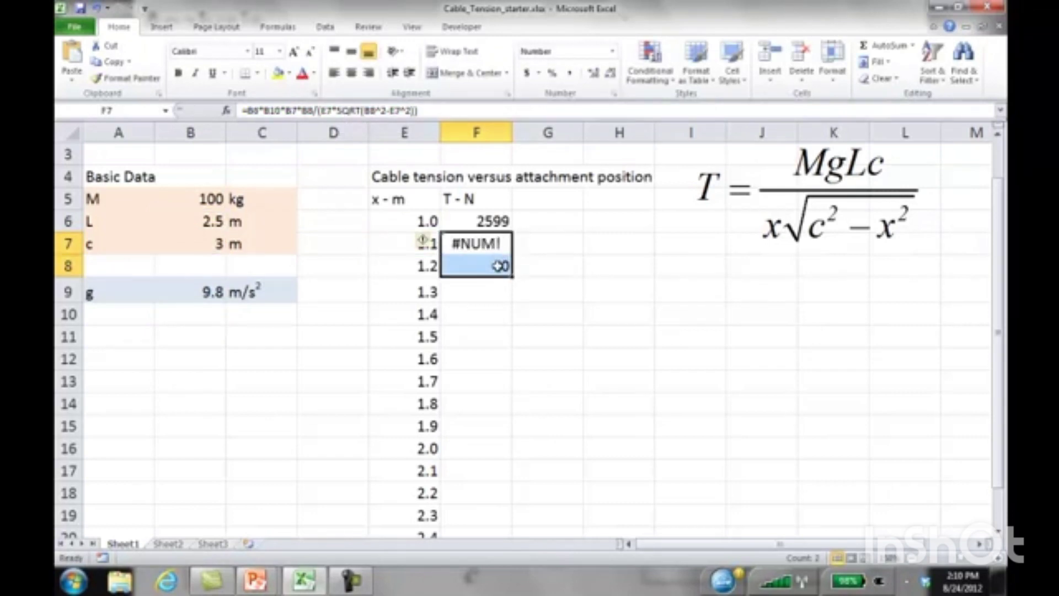
pyautogui.press('Delete')
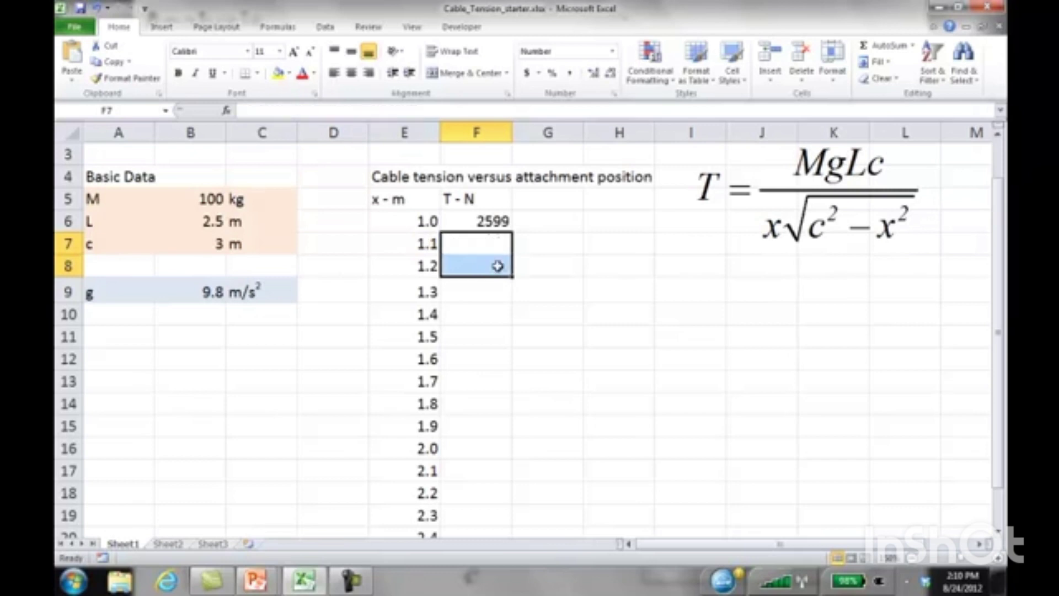
# Make the numerator references in the F6 formula absolute: $B$5, $B$9, $B$6 and $B$7
pyautogui.click(485, 225)
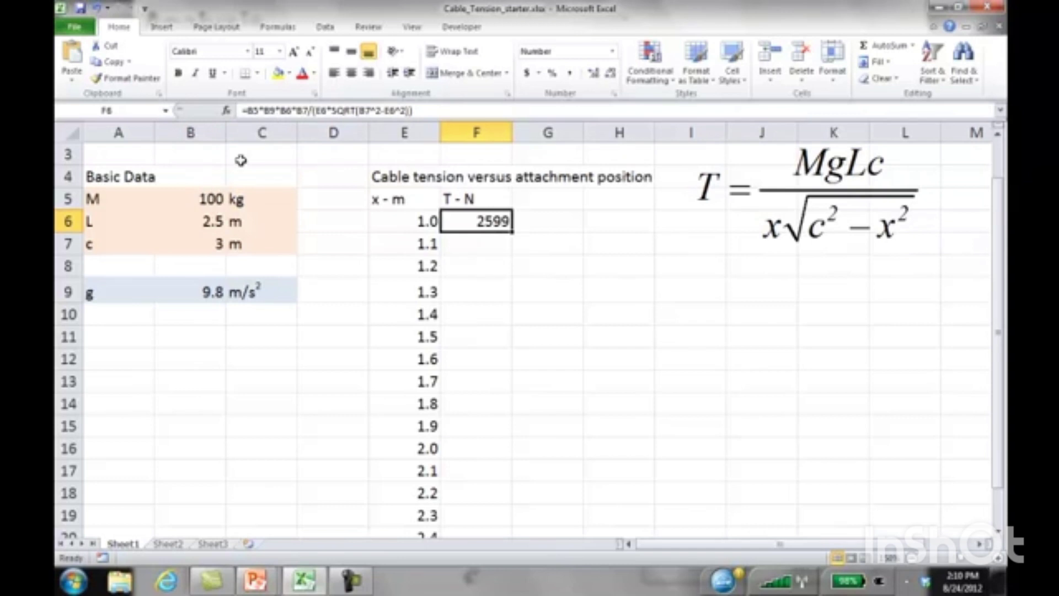
pyautogui.click(255, 111)
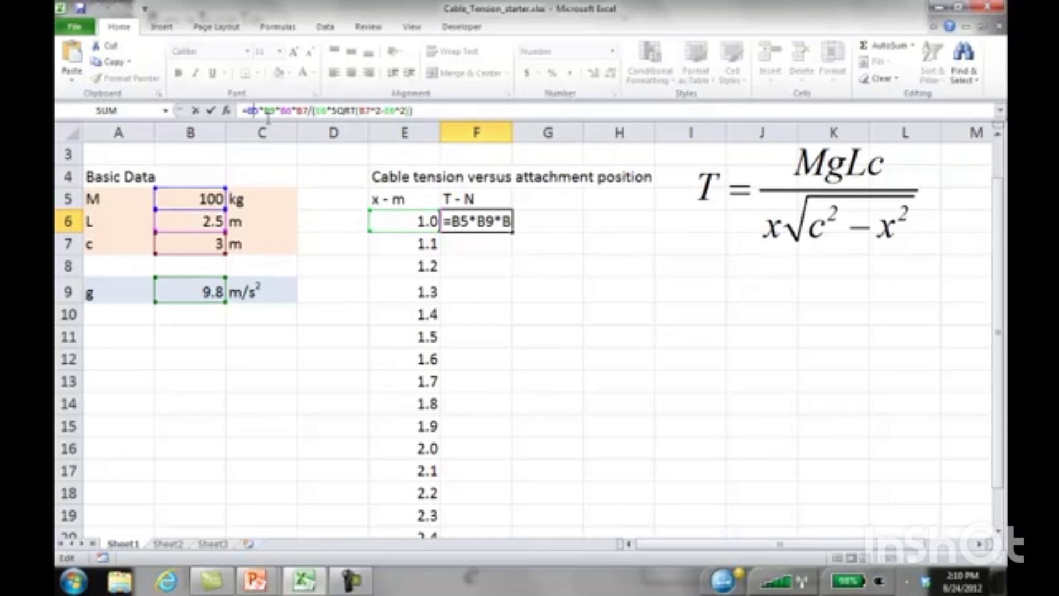
pyautogui.press('F4')
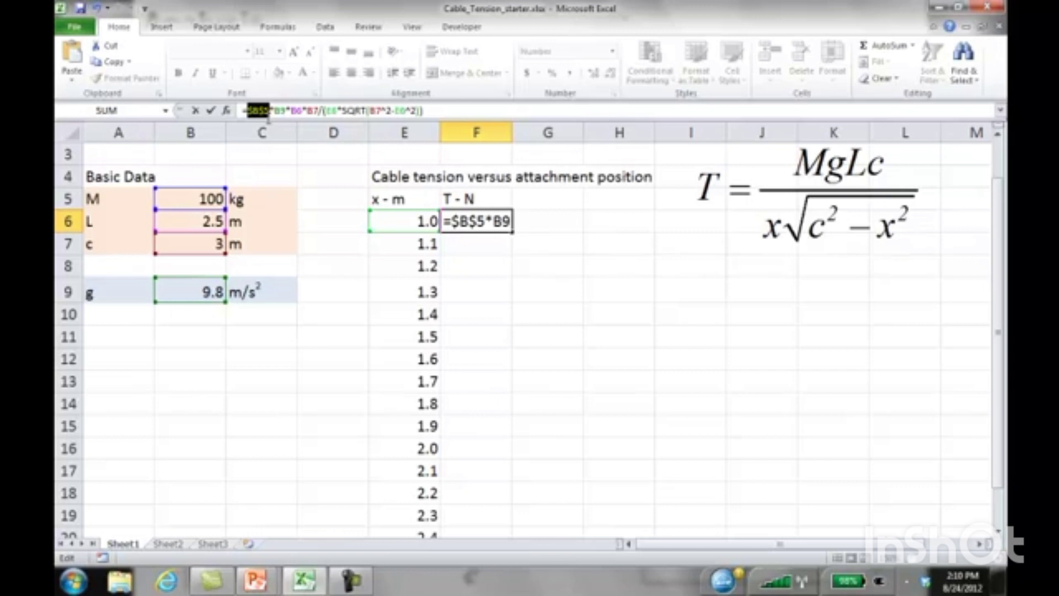
pyautogui.click(278, 112)
pyautogui.press('F4')
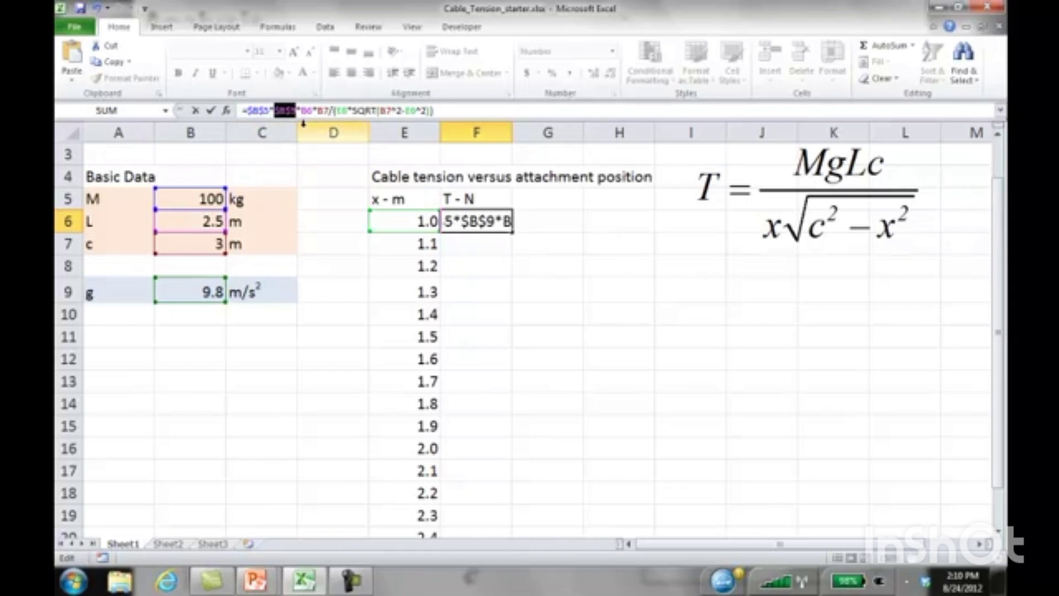
pyautogui.press('Right')
pyautogui.press('Right')
pyautogui.press('F4')
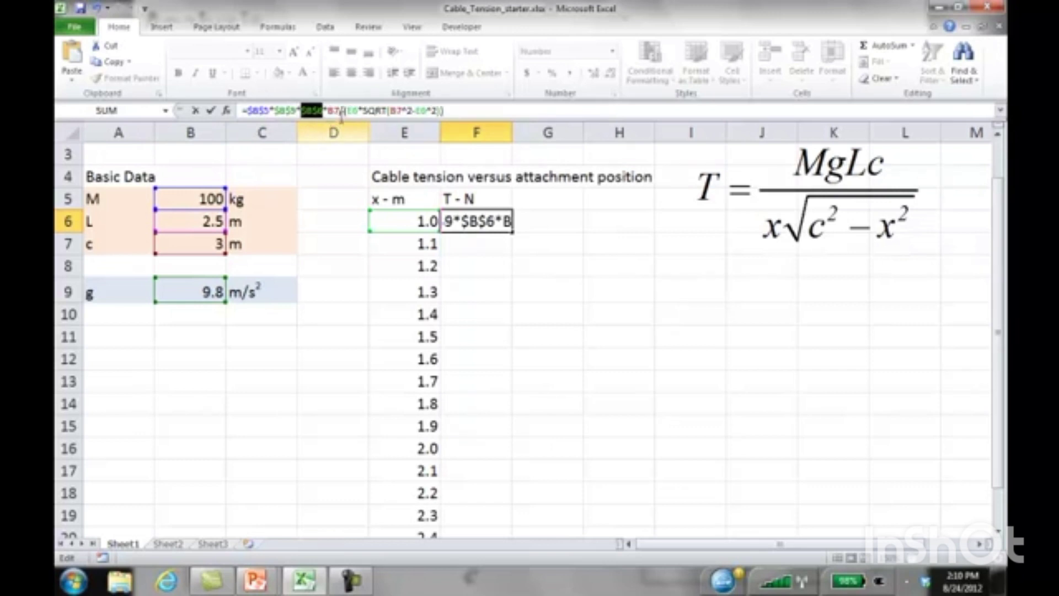
pyautogui.click(334, 111)
pyautogui.press('F4')
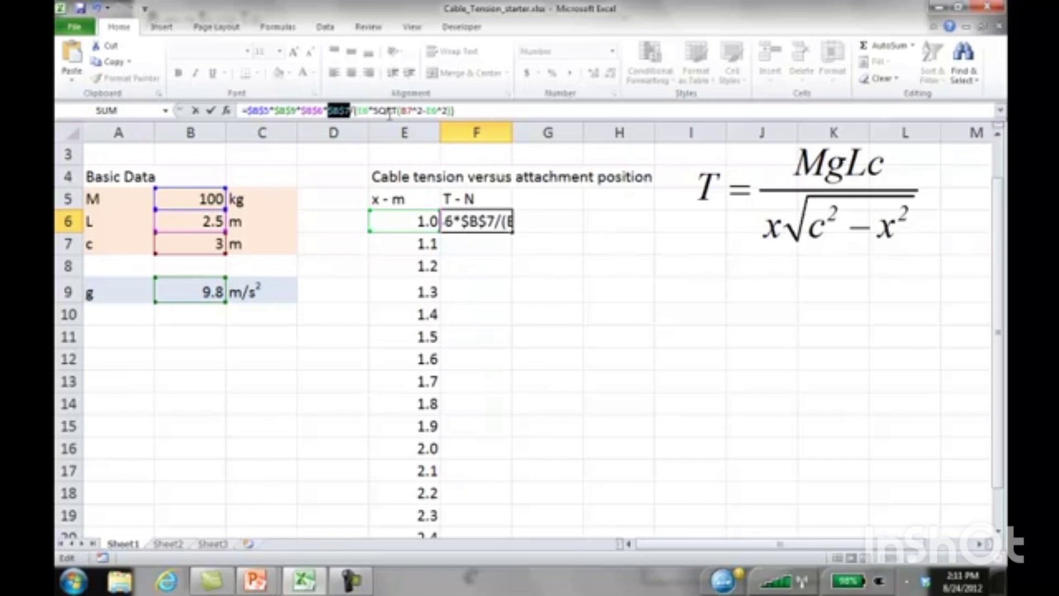
# Make the B7 reference inside the SQRT of the F6 formula absolute as $B$7 and accept the formula
pyautogui.click(410, 112)
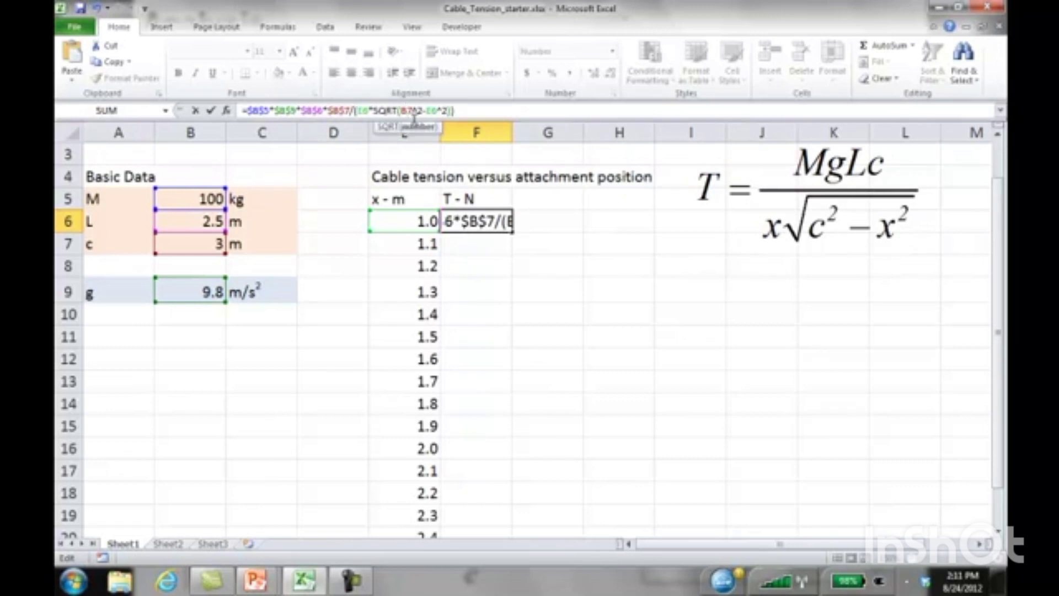
pyautogui.press('F4')
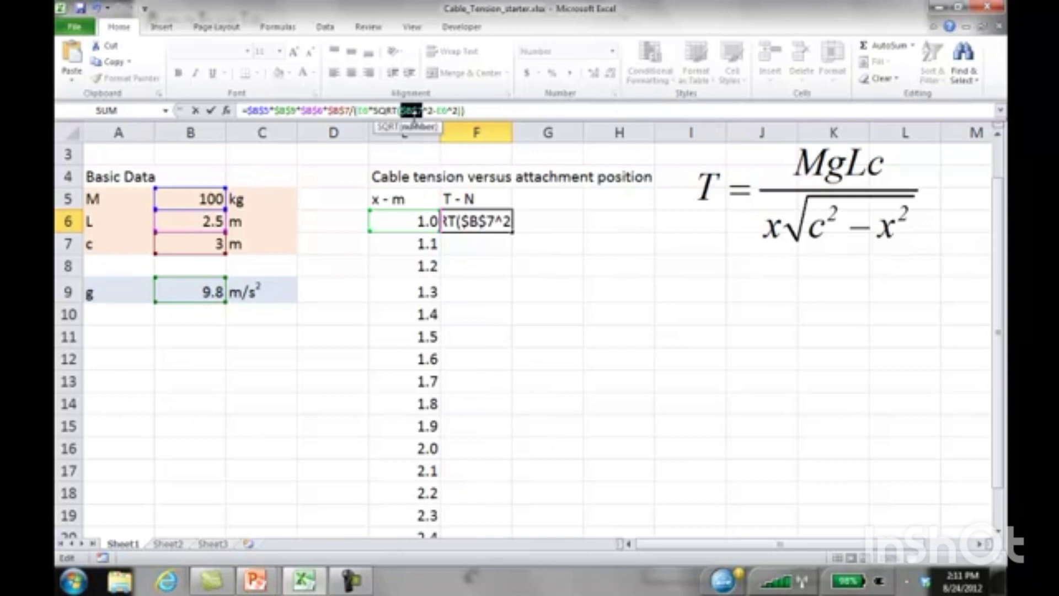
pyautogui.press('Return')
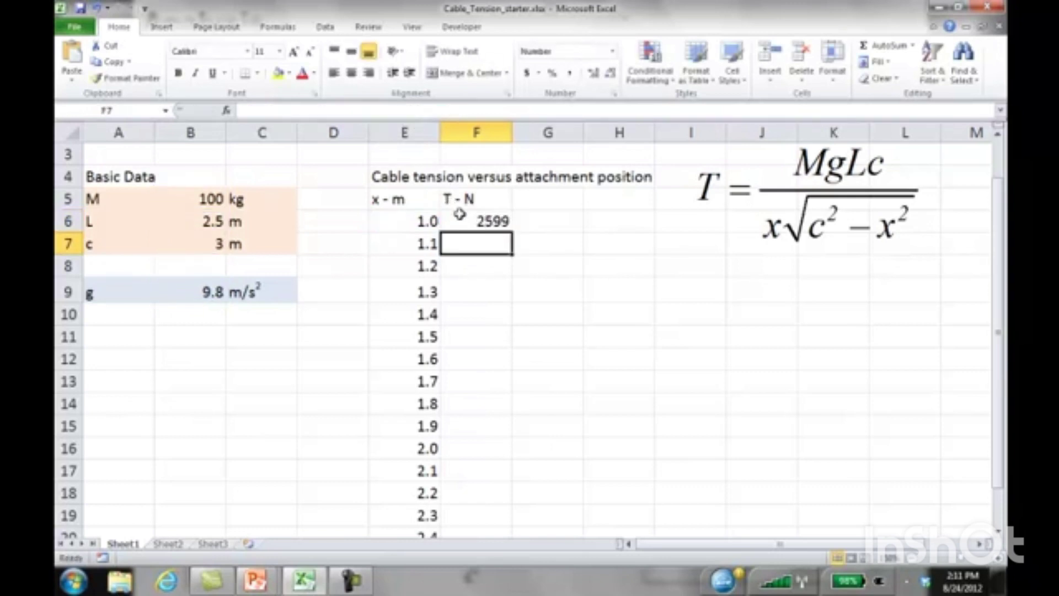
# Fill the tension formula from F6 down to F8 and check the cell references of the copy in F7
pyautogui.click(477, 219)
pyautogui.moveTo(512, 232); pyautogui.dragTo(508, 284)
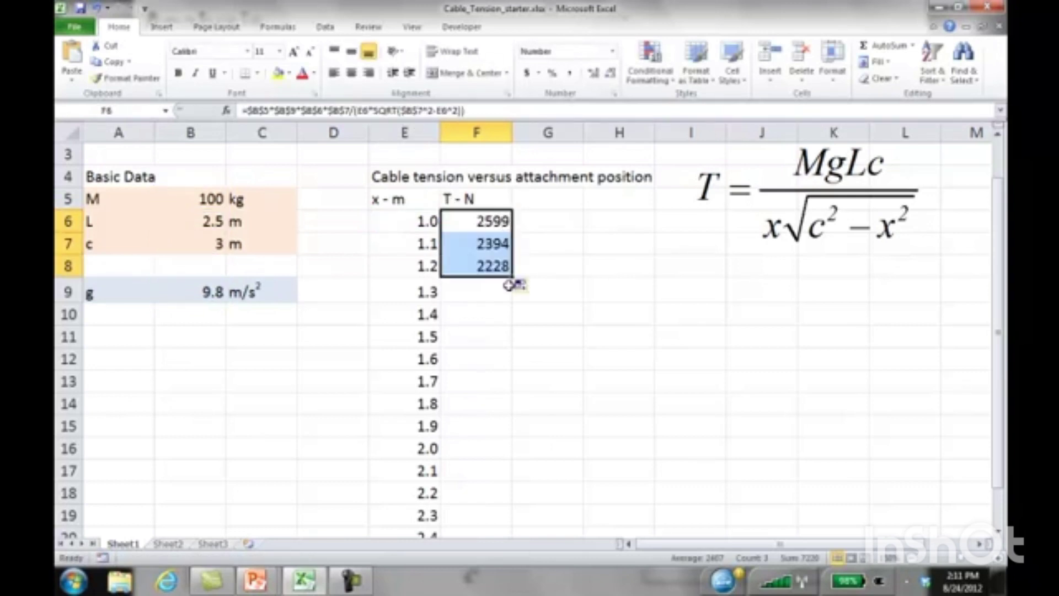
pyautogui.click(477, 238)
pyautogui.click(325, 110)
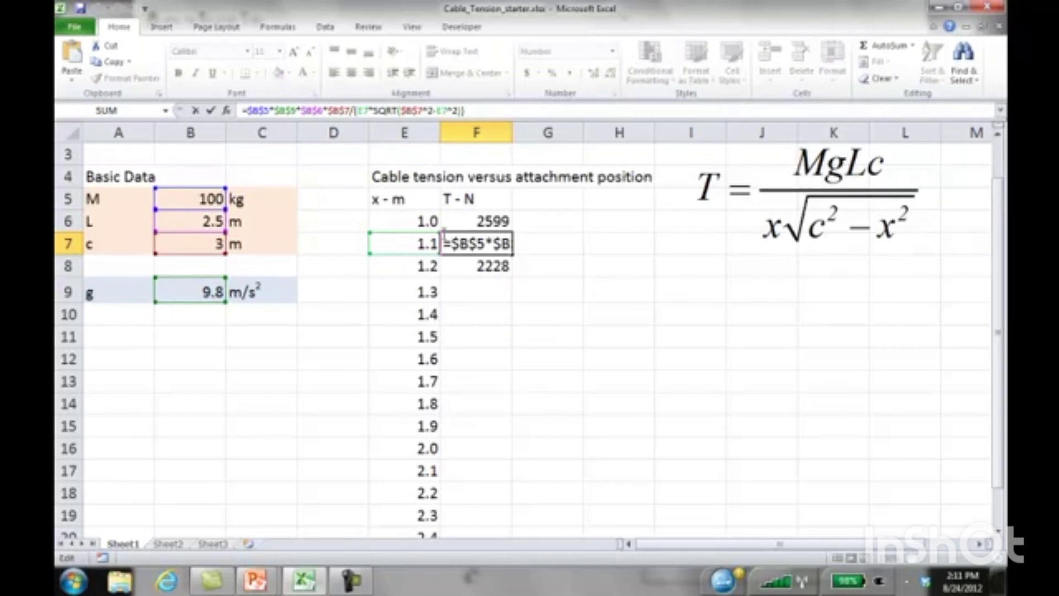
pyautogui.press('Return')
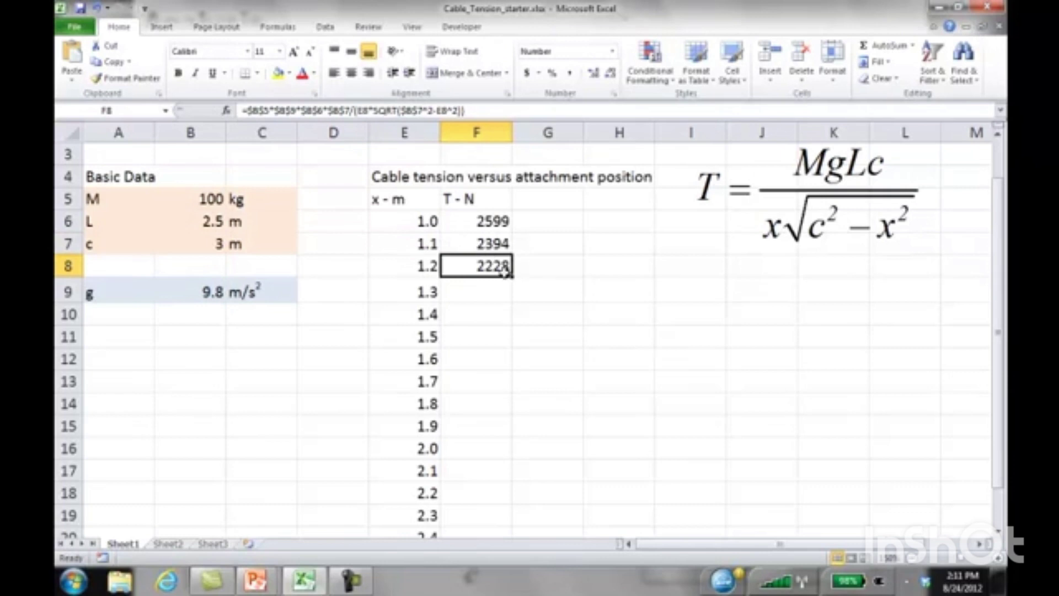
# Fill the tension formula from F8 down to F21 so every attachment position through 2.5 m has a tension
pyautogui.moveTo(510, 275); pyautogui.dragTo(510, 393)
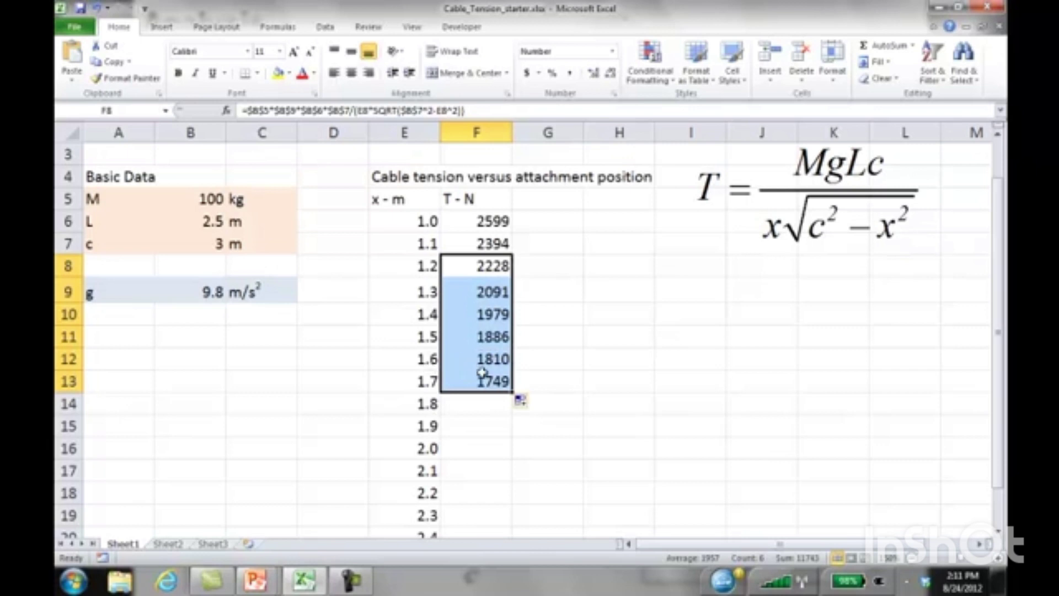
pyautogui.doubleClick(512, 393)
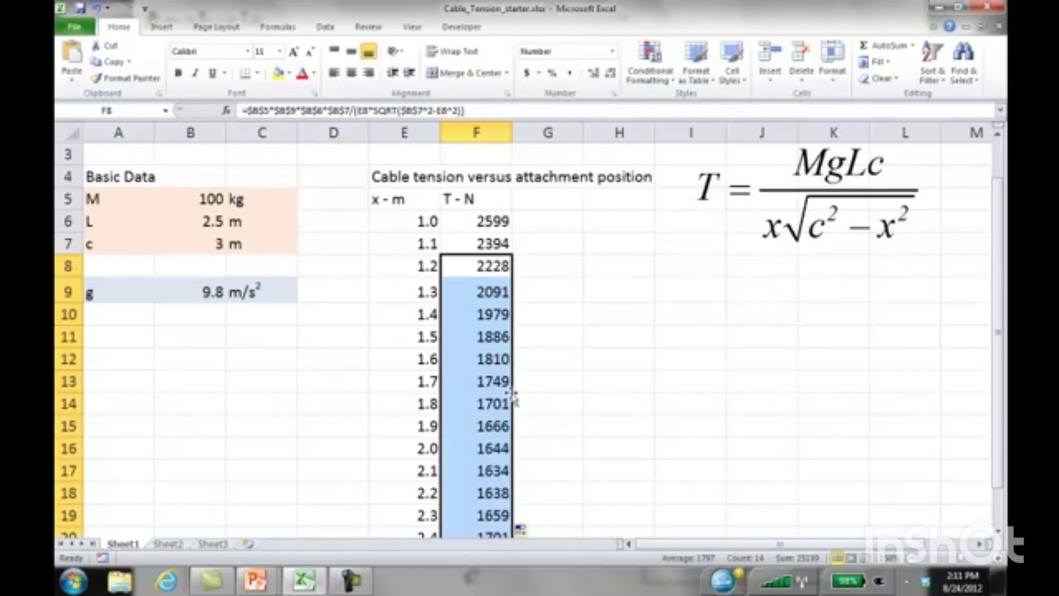
pyautogui.moveTo(998, 369); pyautogui.dragTo(998, 375)
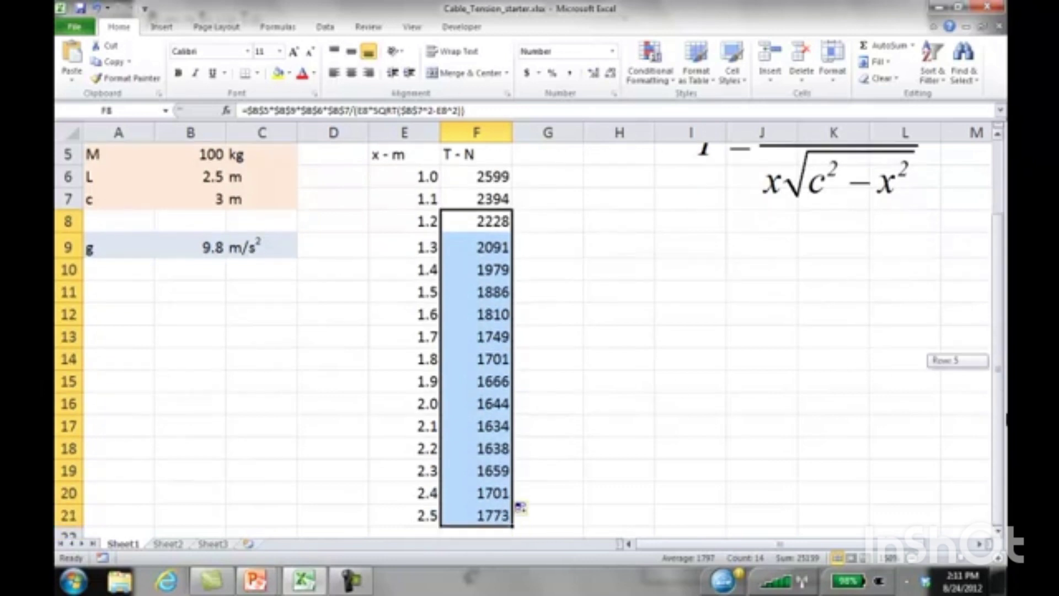
pyautogui.click(505, 398)
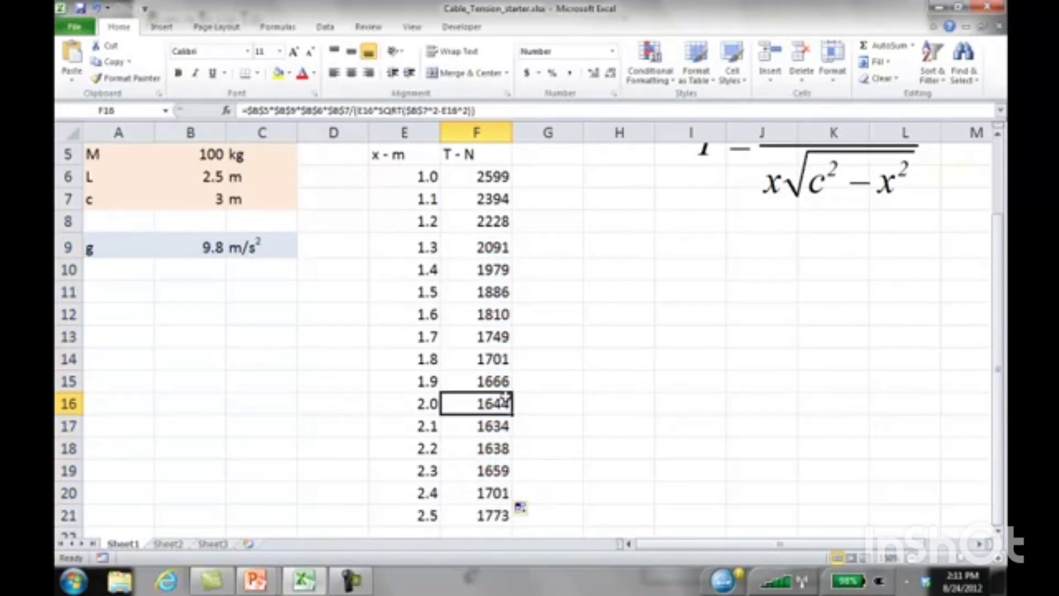
# Examine the tensions in F6:F21 against the positions in E6:E21 to find the lowest tension and its attachment position
pyautogui.moveTo(487, 179); pyautogui.dragTo(496, 515)
pyautogui.moveTo(402, 177); pyautogui.dragTo(411, 515)
pyautogui.click(466, 444)
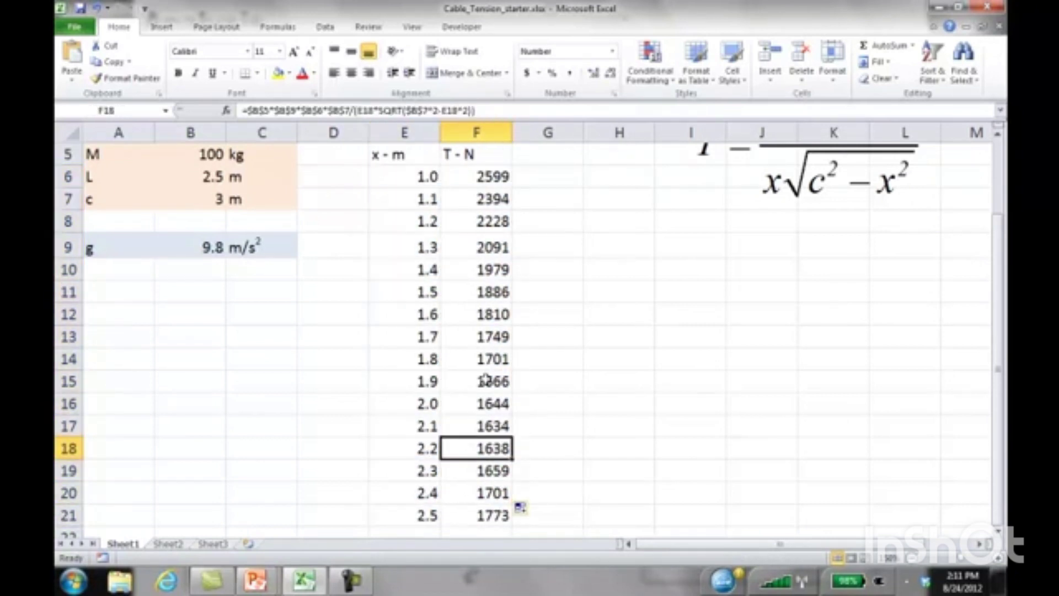
pyautogui.click(494, 425)
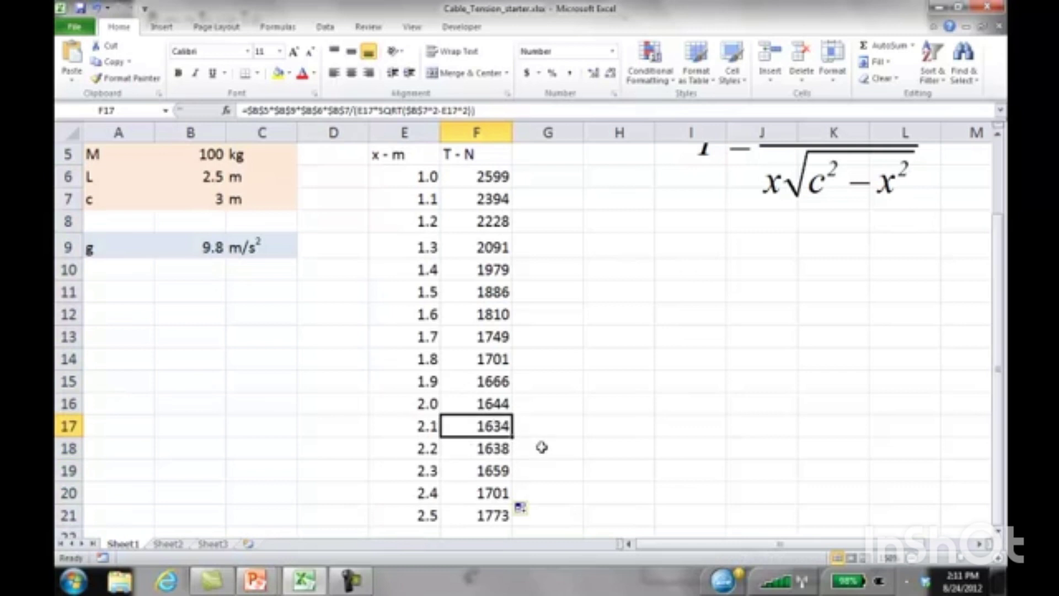
pyautogui.click(433, 426)
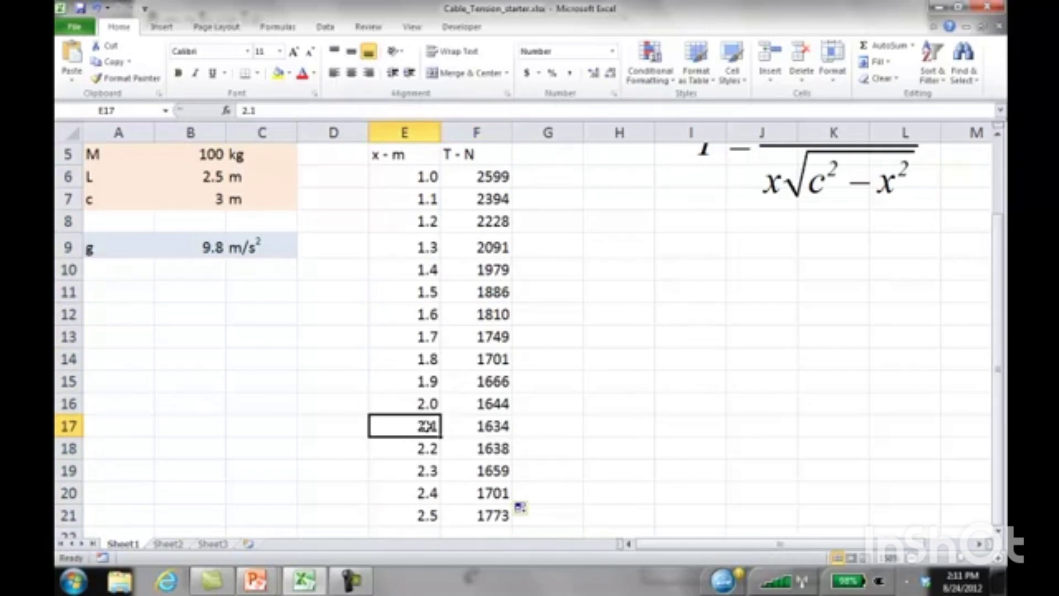
pyautogui.click(473, 426)
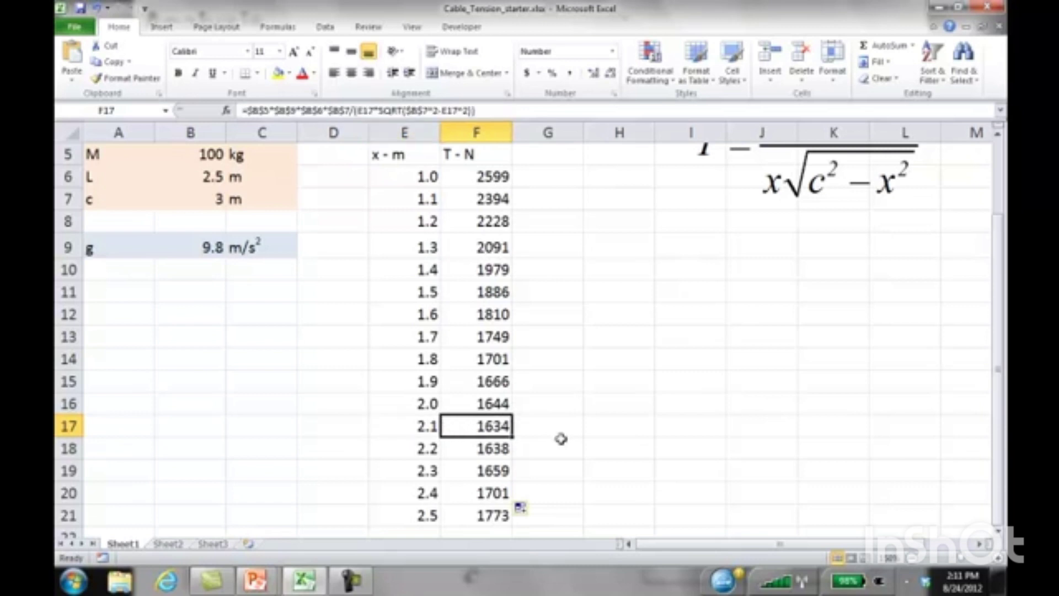